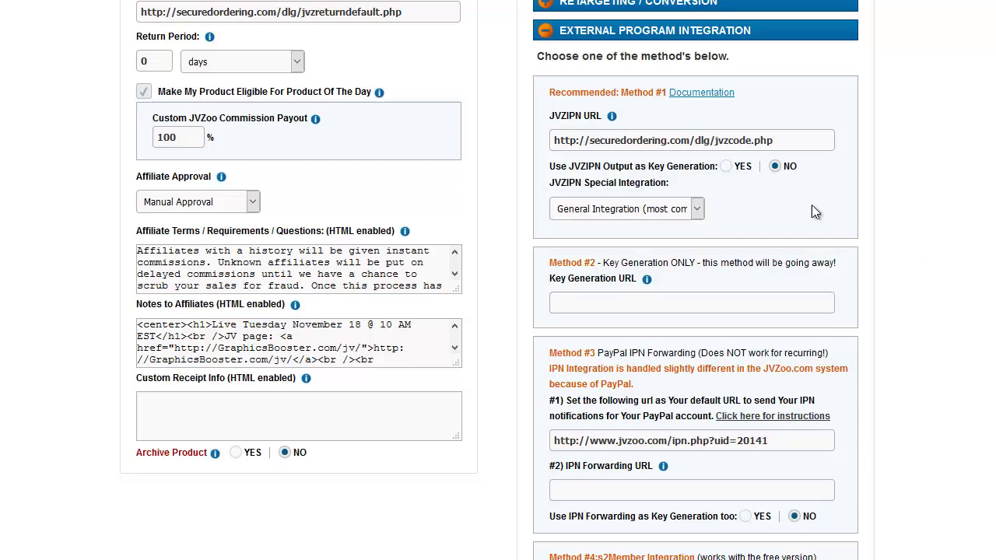
Tick PayPal under Checkout Options for the $9.77 Graphics Booster Personal Usage License.
{"action": "scroll", "coordinate": [980, 102], "scroll_direction": "up", "scroll_amount": 15}
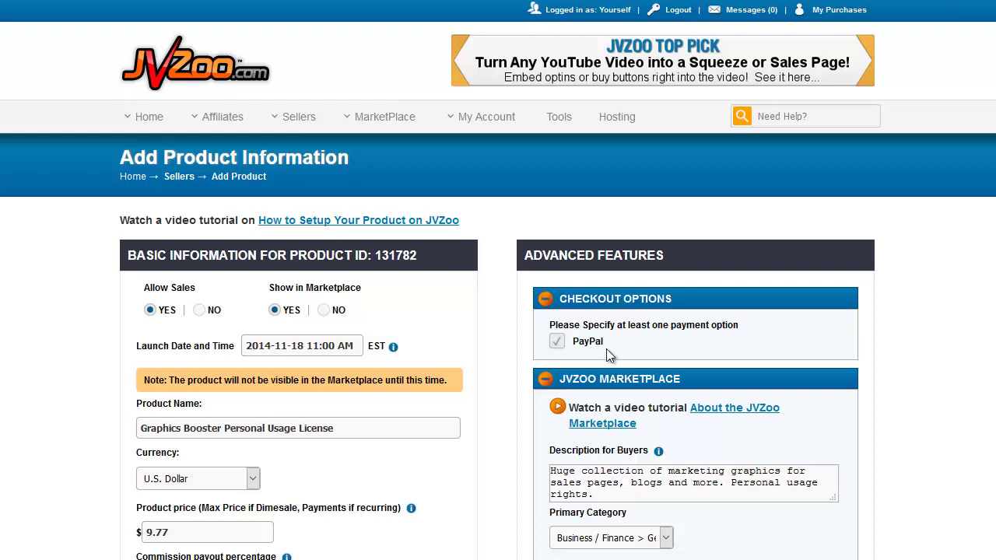
{"action": "mouse_move", "coordinate": [491, 129]}
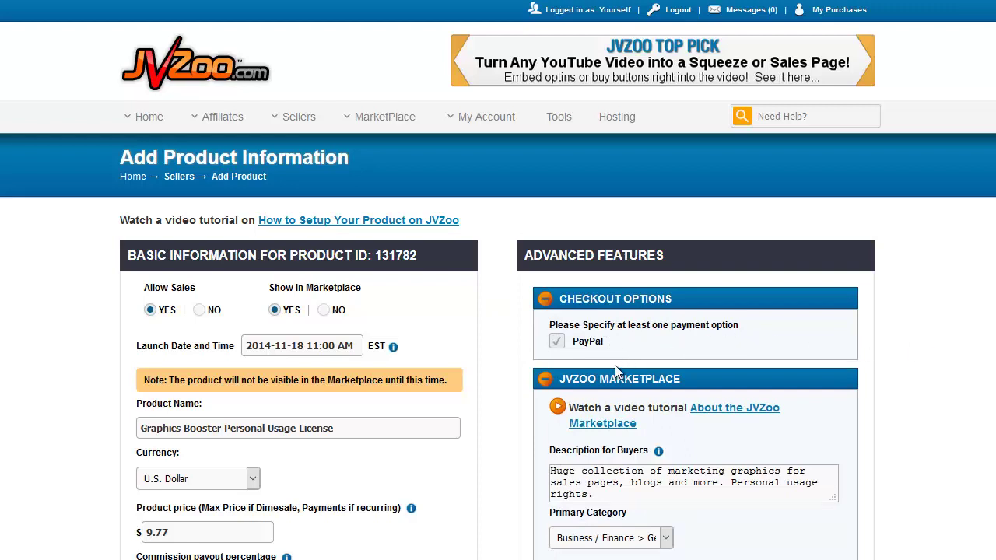
{"action": "left_click", "coordinate": [556, 341]}
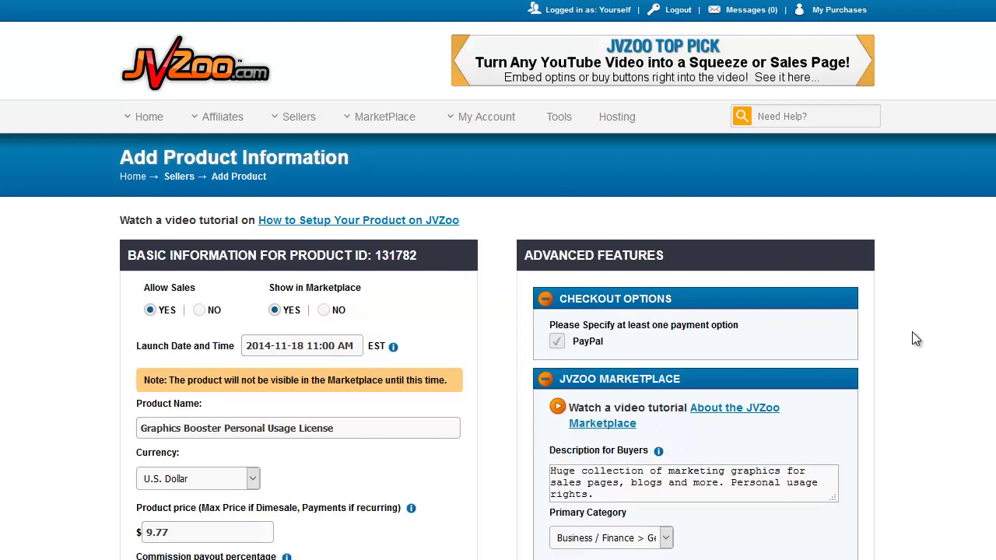
{"action": "scroll", "coordinate": [912, 331], "scroll_direction": "down", "scroll_amount": 3}
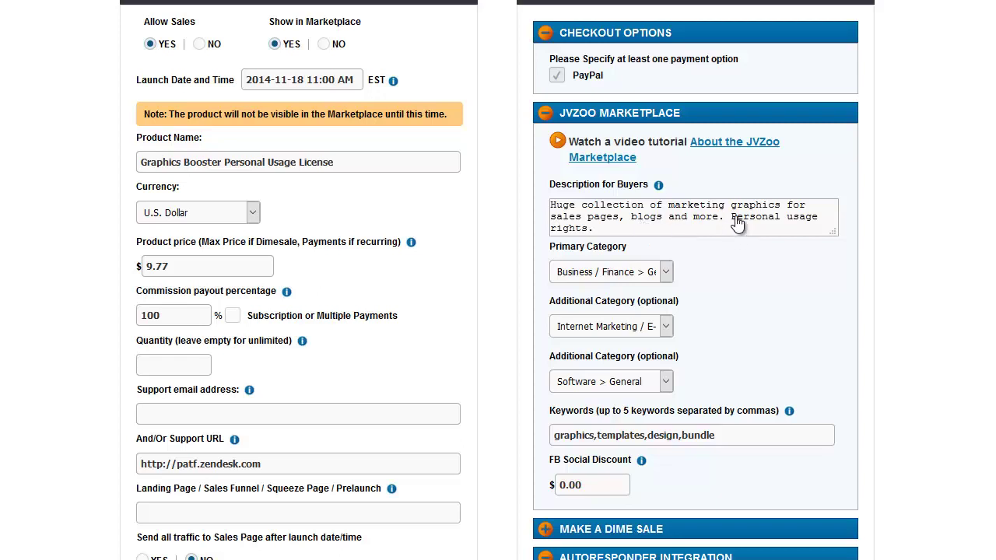
{"action": "left_click_drag", "start_coordinate": [731, 221], "coordinate": [751, 239]}
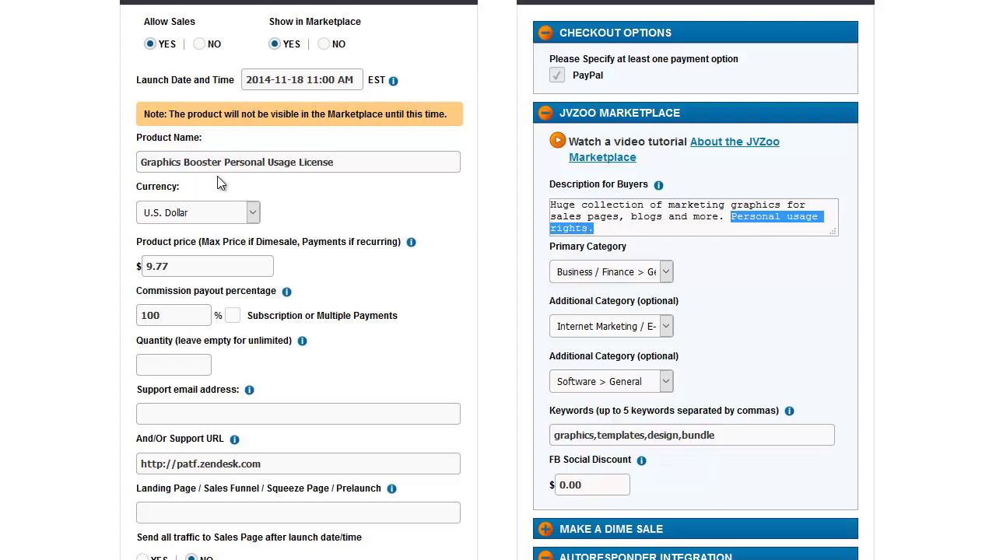
{"action": "left_click", "coordinate": [746, 253]}
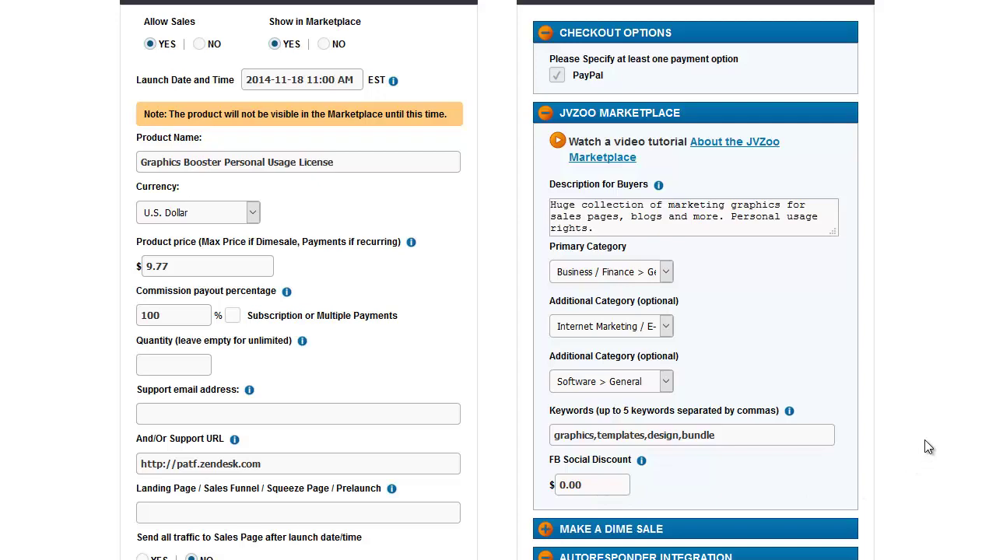
{"action": "scroll", "coordinate": [925, 440], "scroll_direction": "down", "scroll_amount": 3}
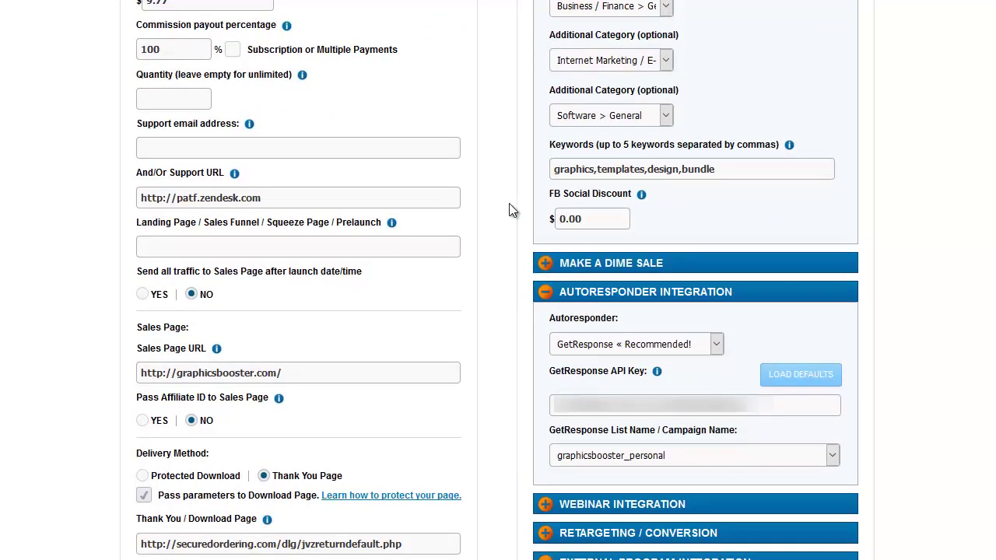
{"action": "scroll", "coordinate": [509, 205], "scroll_direction": "up", "scroll_amount": 1}
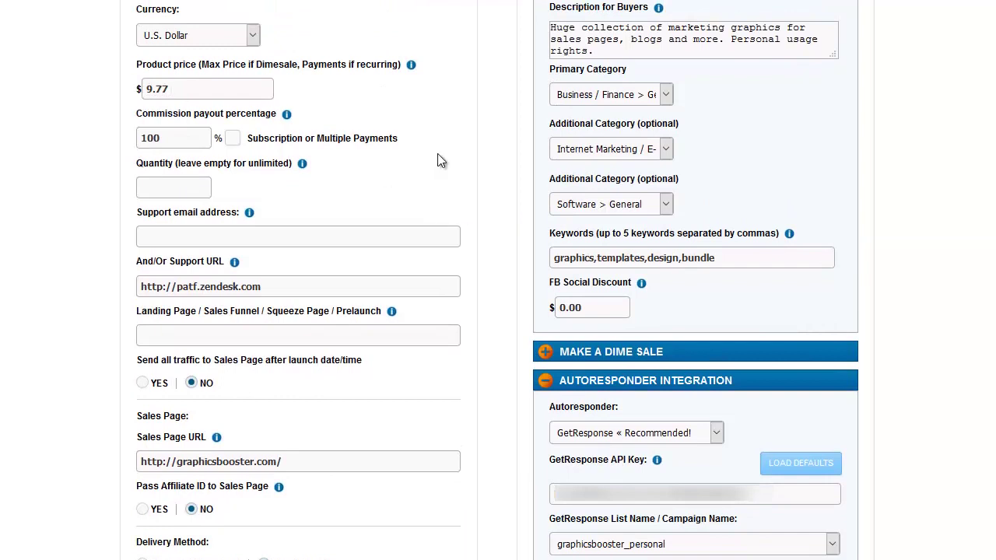
{"action": "left_click", "coordinate": [545, 351]}
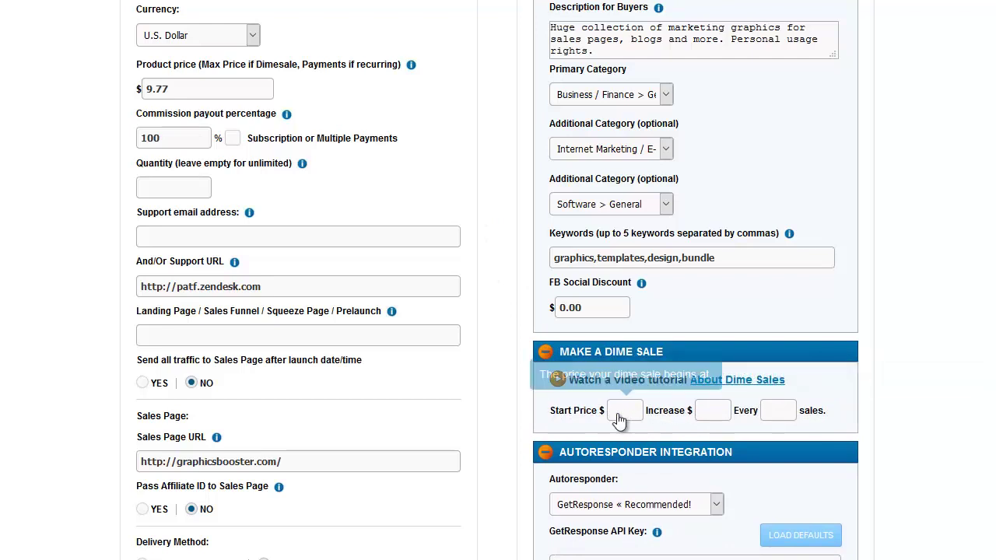
{"action": "left_click", "coordinate": [710, 417]}
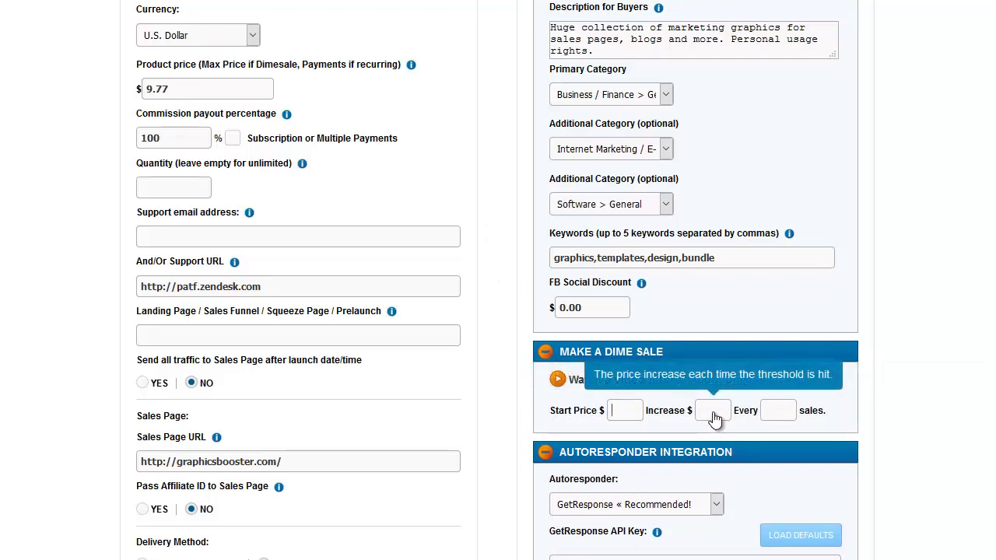
{"action": "left_click", "coordinate": [777, 420]}
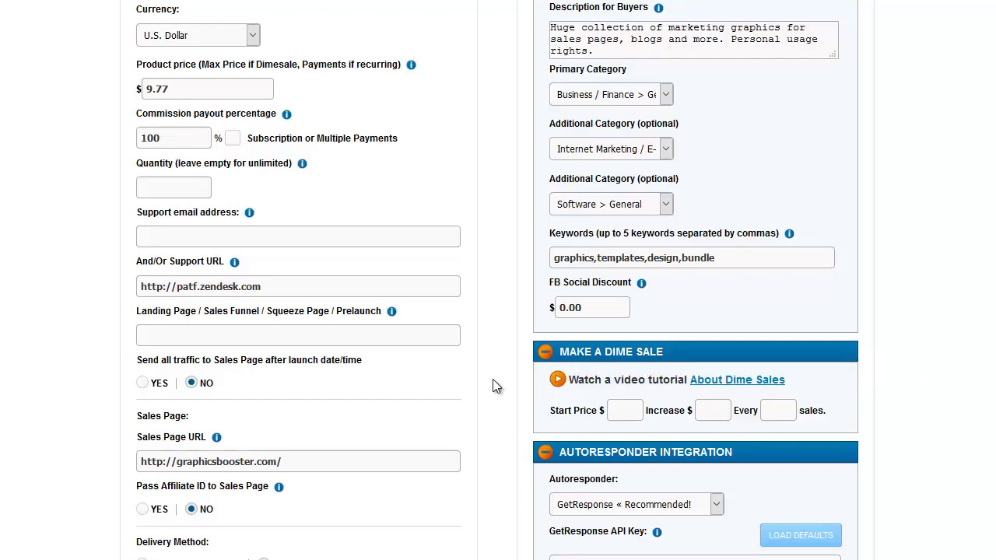
{"action": "left_click", "coordinate": [632, 420]}
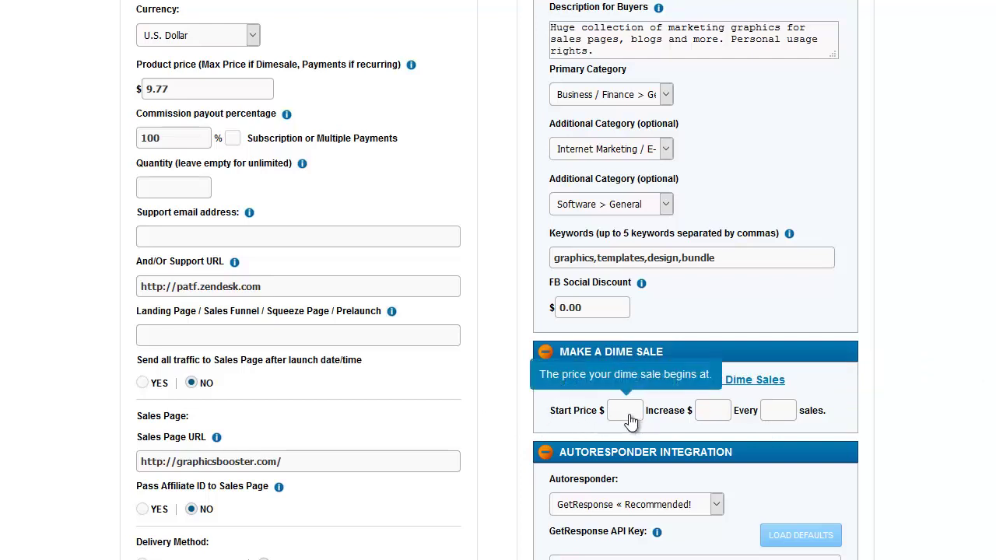
{"action": "type", "text": "5.00"}
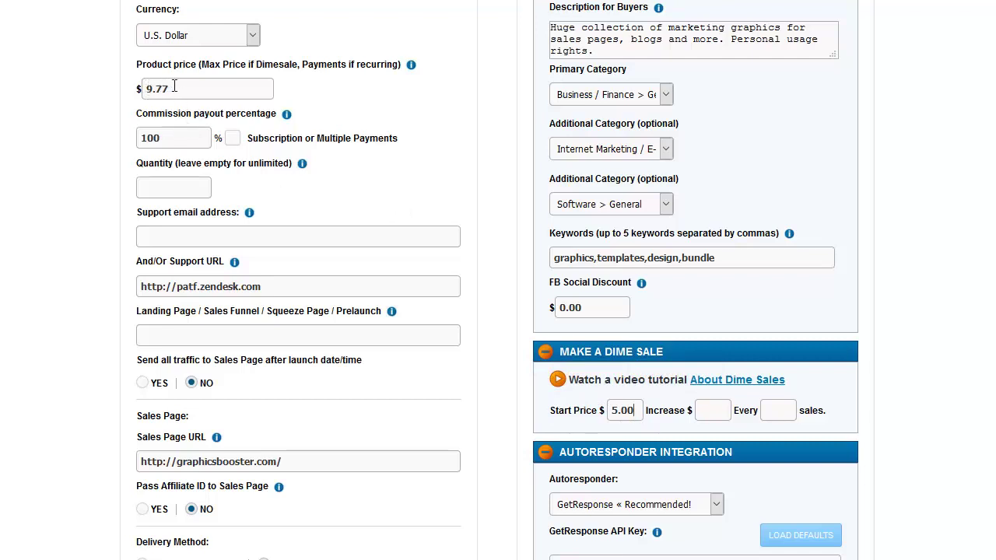
{"action": "left_click_drag", "start_coordinate": [175, 87], "coordinate": [137, 83]}
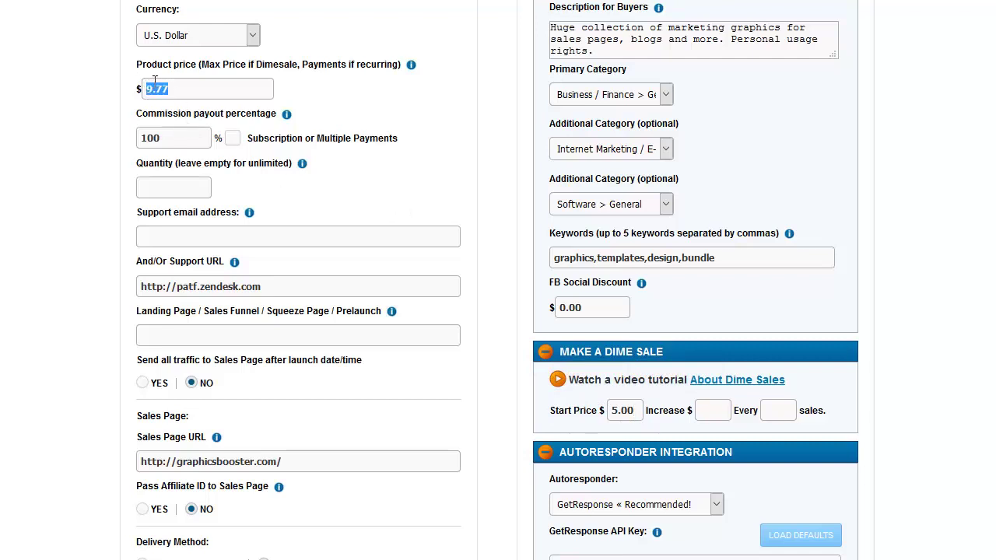
{"action": "left_click", "coordinate": [703, 415]}
{"action": "type", "text": ".02"}
{"action": "left_click", "coordinate": [778, 410]}
{"action": "type", "text": "3"}
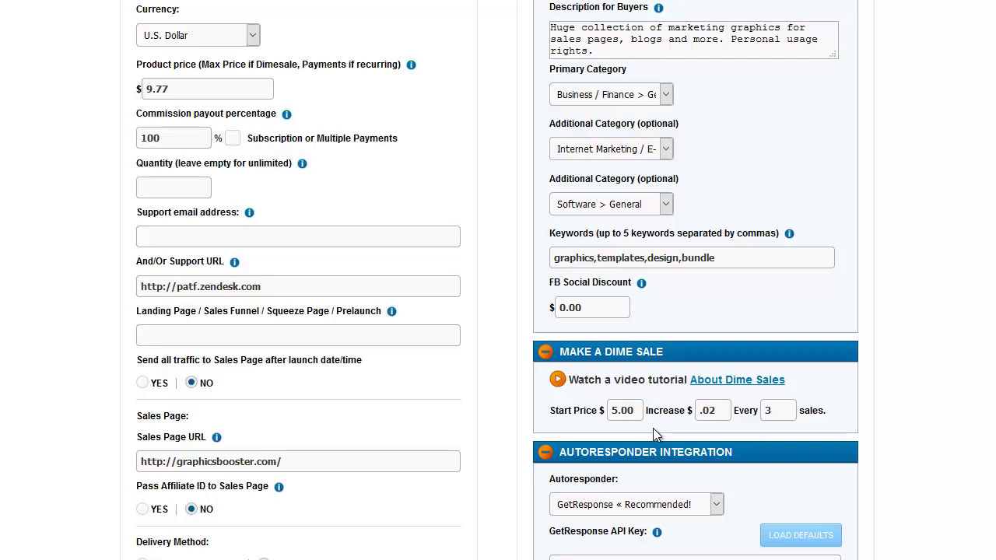
{"action": "mouse_move", "coordinate": [782, 424]}
{"action": "mouse_move", "coordinate": [630, 428]}
{"action": "mouse_move", "coordinate": [713, 422]}
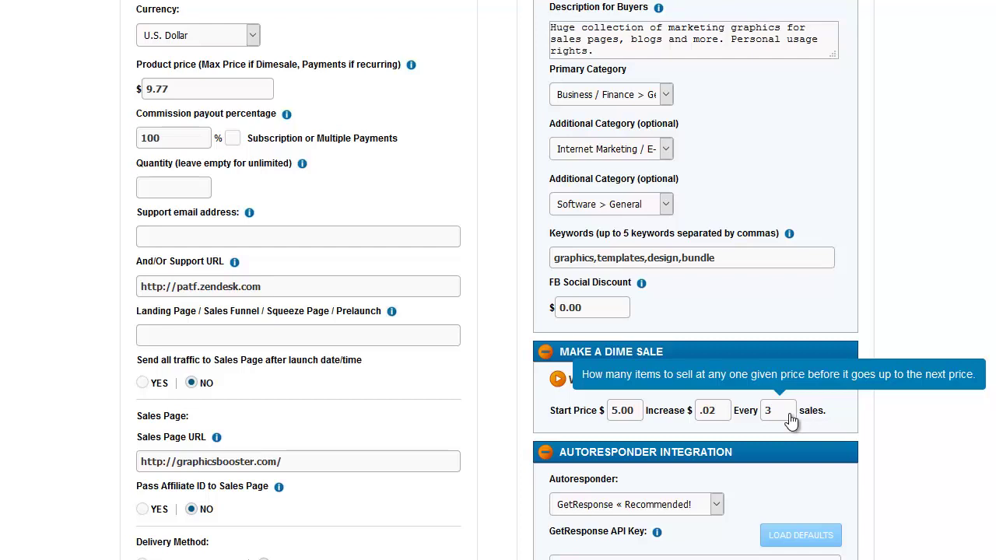
{"action": "left_click_drag", "start_coordinate": [788, 415], "coordinate": [602, 410]}
{"action": "key", "text": "BackSpace"}
{"action": "key", "text": "BackSpace"}
{"action": "key", "text": "BackSpace"}
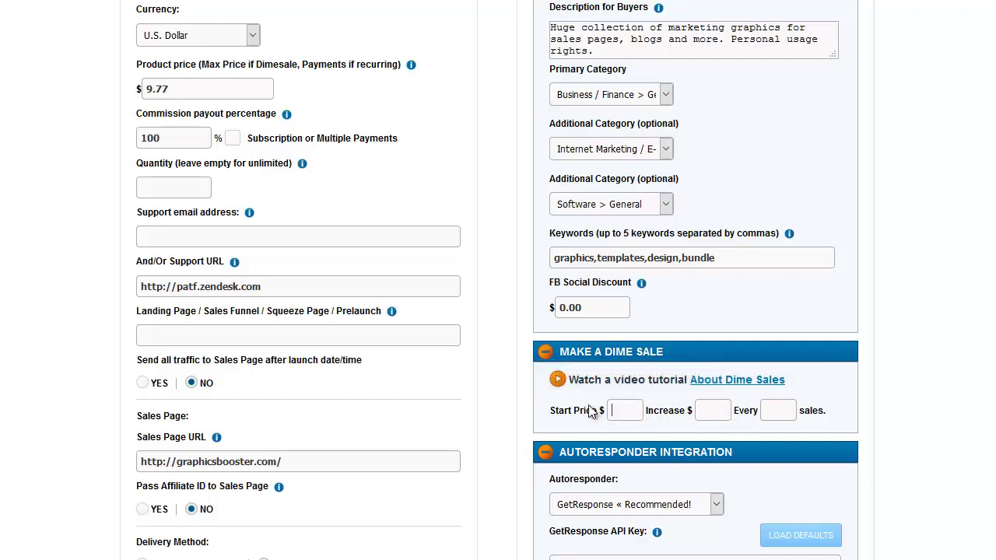
{"action": "left_click", "coordinate": [545, 353]}
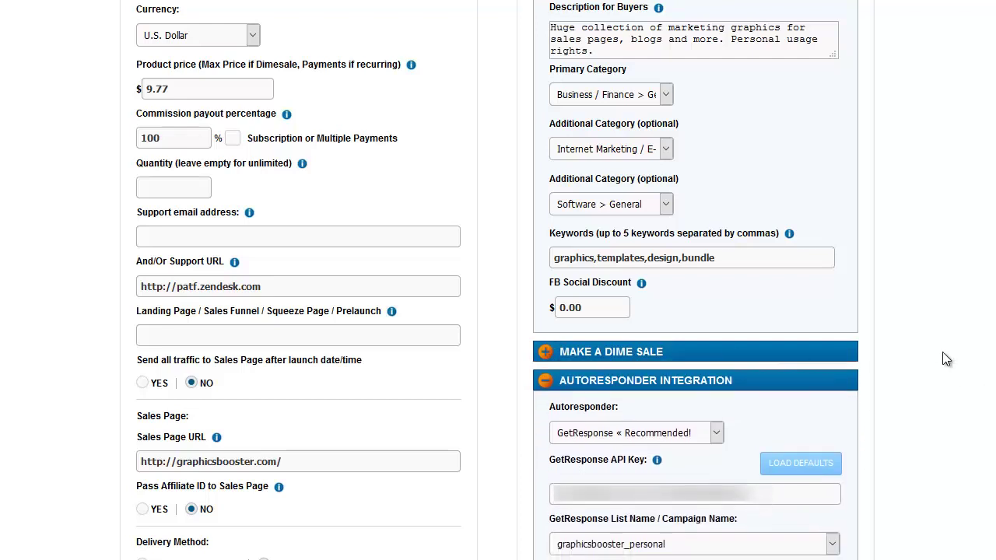
{"action": "scroll", "coordinate": [942, 350], "scroll_direction": "down", "scroll_amount": 2}
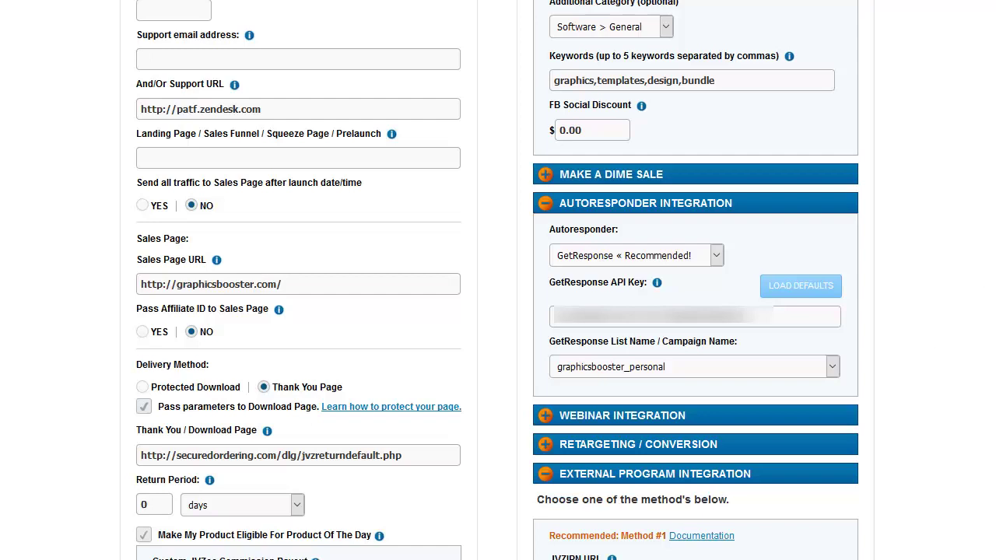
Expand Webinar Integration to reveal the empty GoToWebinar Webinar URL field.
{"action": "scroll", "coordinate": [498, 280], "scroll_direction": "down", "scroll_amount": 5}
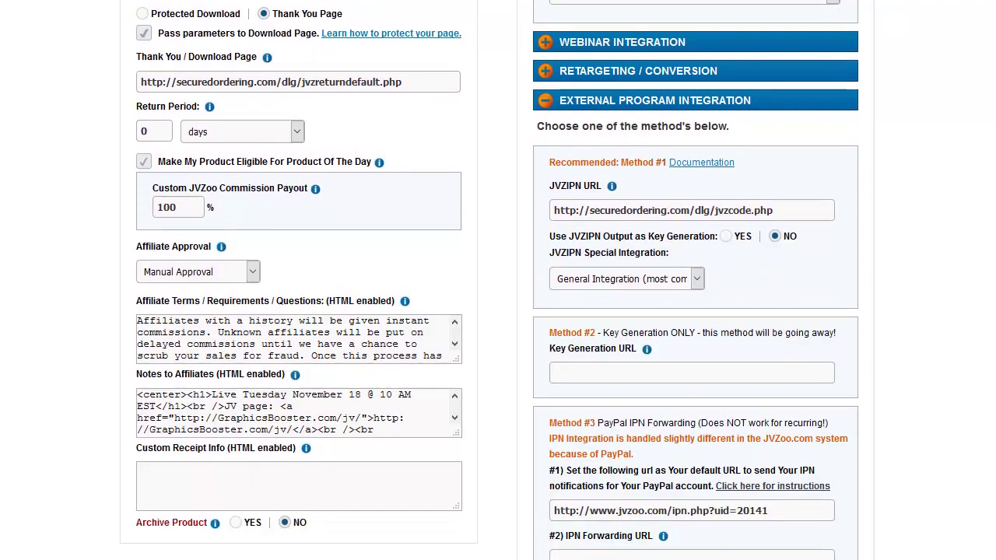
{"action": "left_click", "coordinate": [546, 42]}
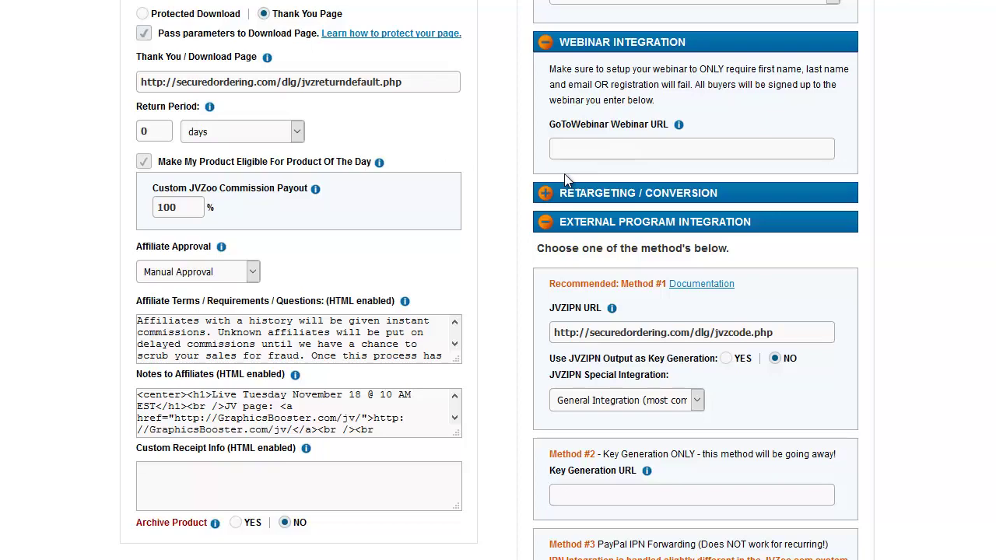
Collapse Webinar Integration and expand Retargeting / Conversion, which has no scripts added.
{"action": "left_click", "coordinate": [547, 44]}
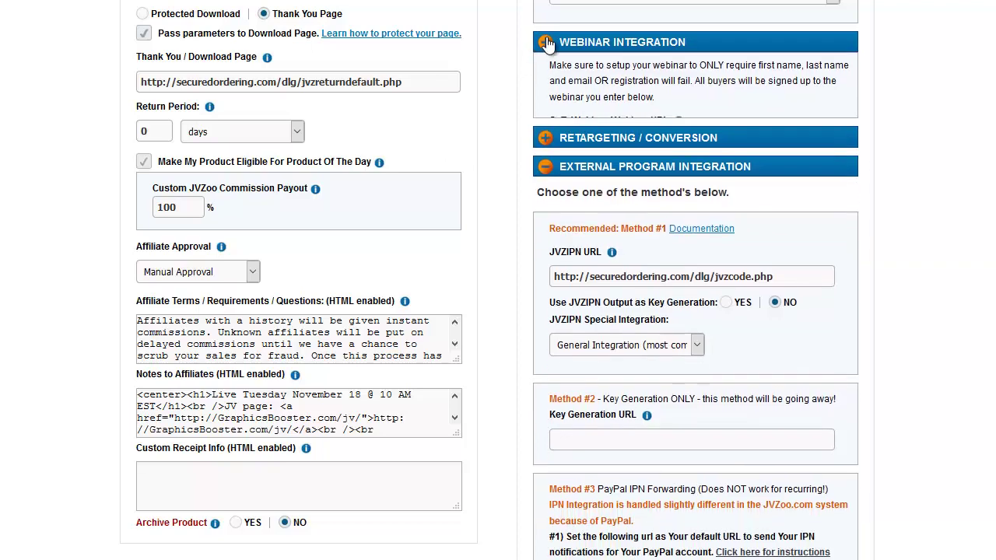
{"action": "left_click", "coordinate": [546, 72]}
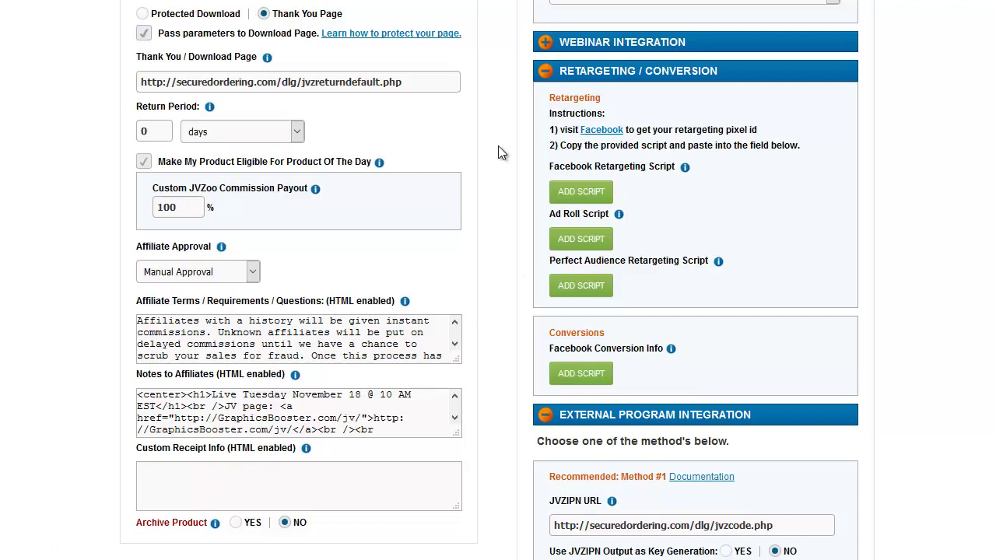
{"action": "mouse_move", "coordinate": [556, 170]}
Collapse Retargeting / Conversion and save the product, leaving Key Generation, IPN Forwarding and s2Member empty.
{"action": "left_click", "coordinate": [683, 72]}
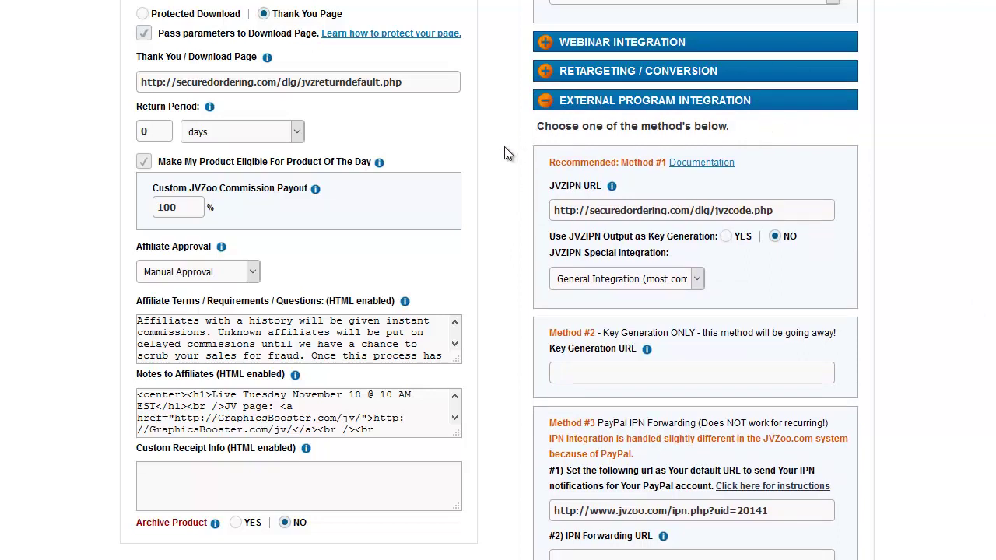
{"action": "scroll", "coordinate": [506, 153], "scroll_direction": "down", "scroll_amount": 3}
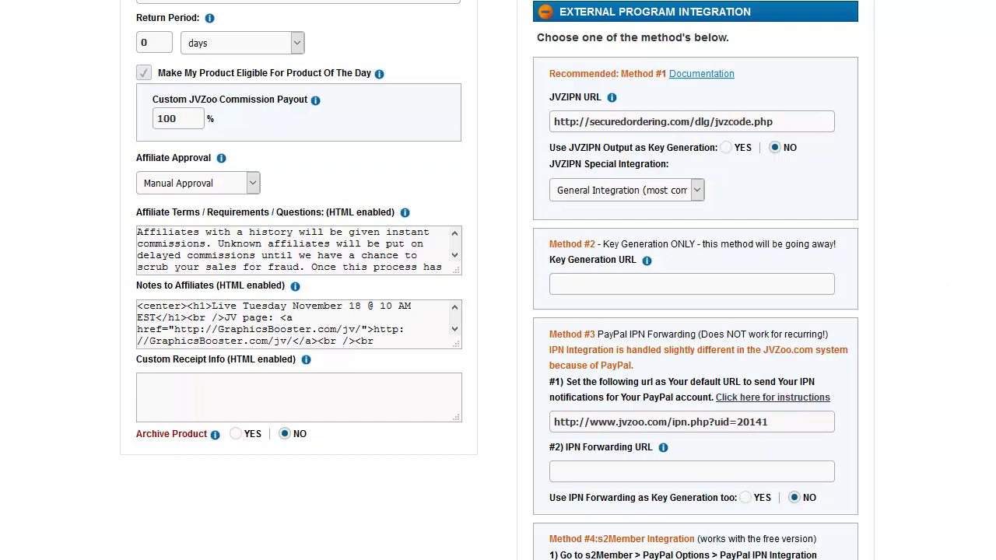
{"action": "scroll", "coordinate": [498, 280], "scroll_direction": "down", "scroll_amount": 3}
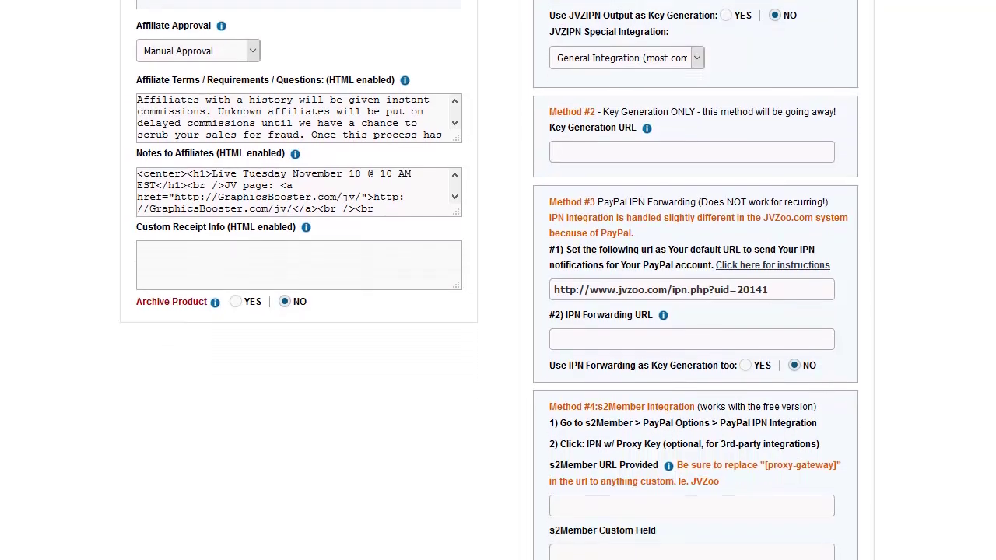
{"action": "scroll", "coordinate": [498, 280], "scroll_direction": "up", "scroll_amount": 3}
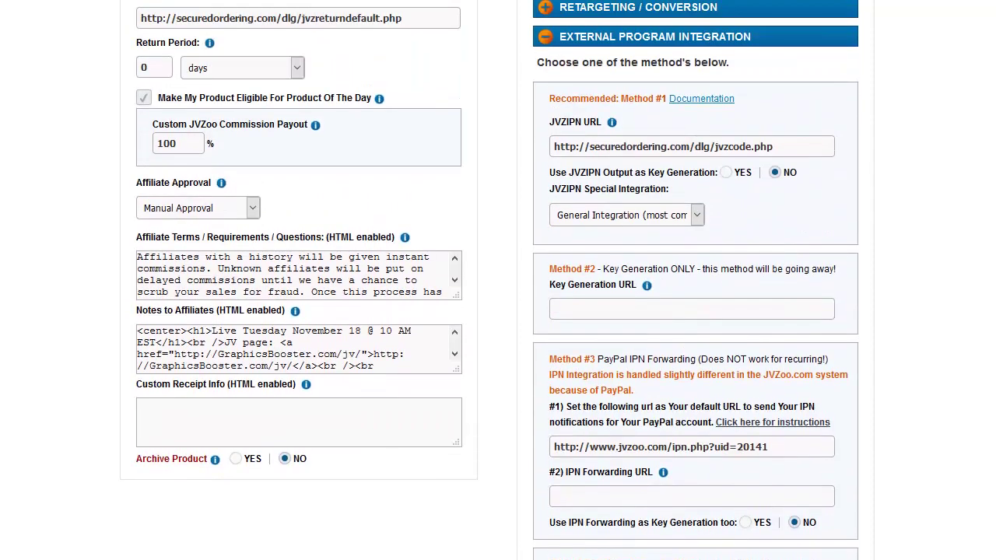
{"action": "scroll", "coordinate": [498, 280], "scroll_direction": "down", "scroll_amount": 2}
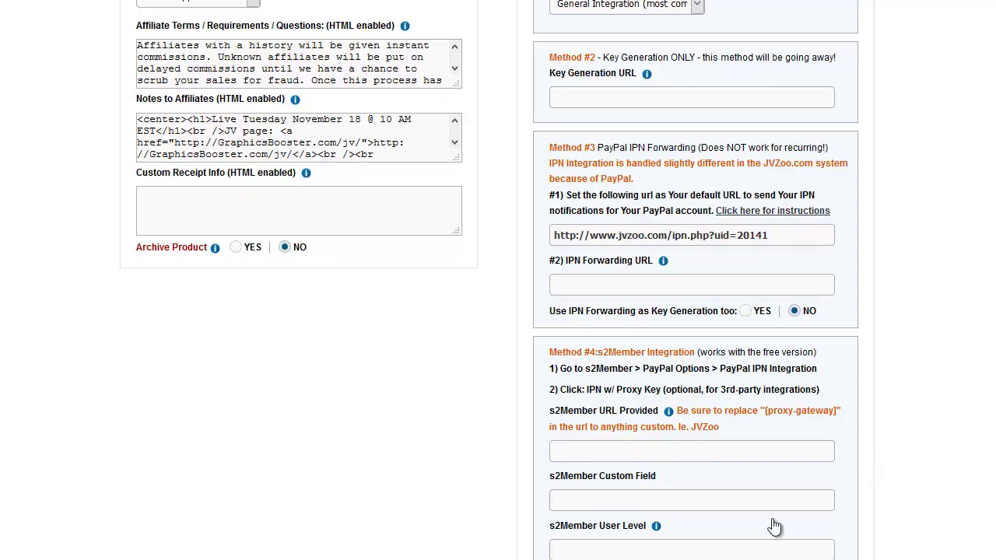
{"action": "scroll", "coordinate": [980, 409], "scroll_direction": "down", "scroll_amount": 3}
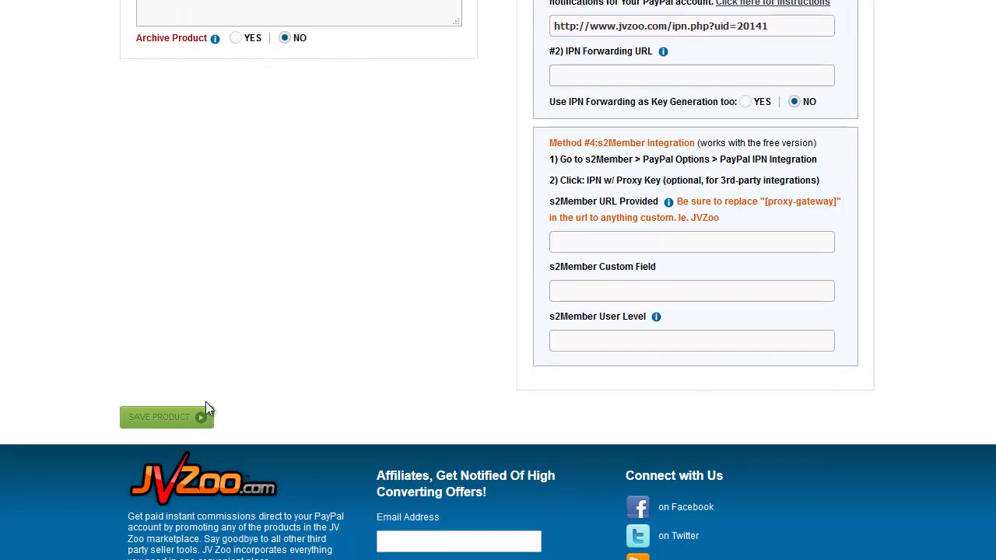
{"action": "left_click", "coordinate": [193, 424]}
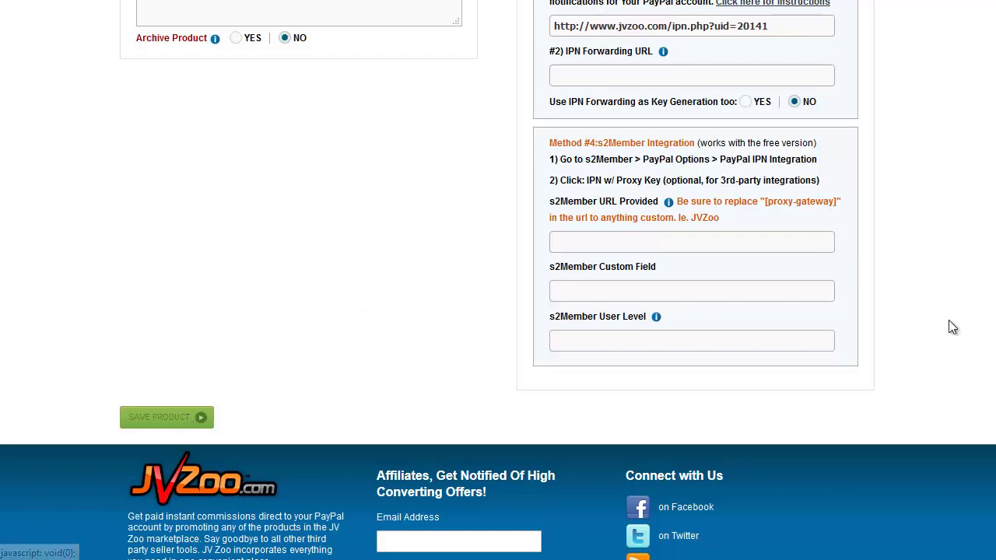